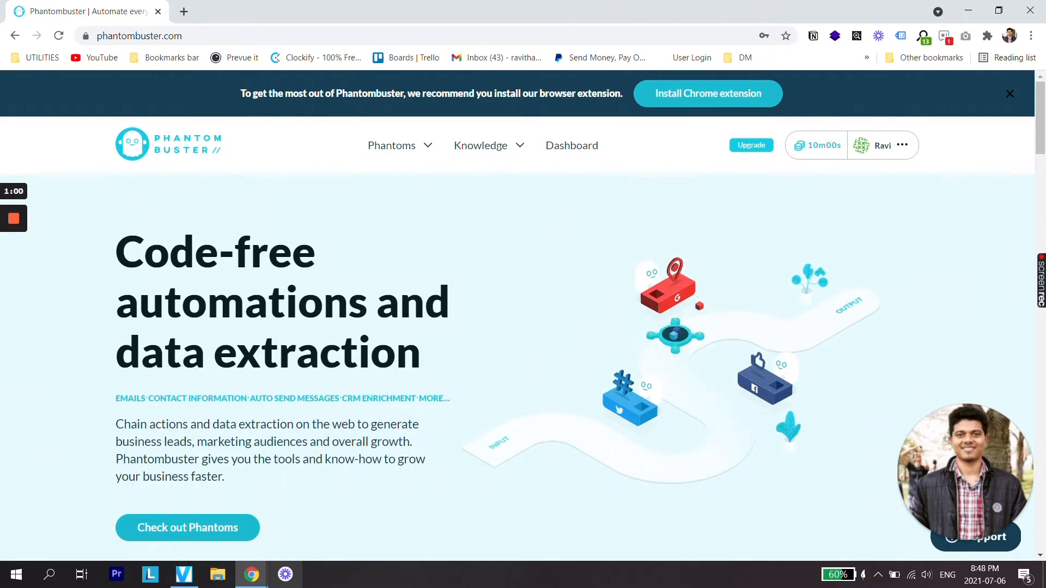
Browse the LinkedIn Phantoms and start setting up the LinkedIn Contacts Extractor
mouse_move(398, 162)
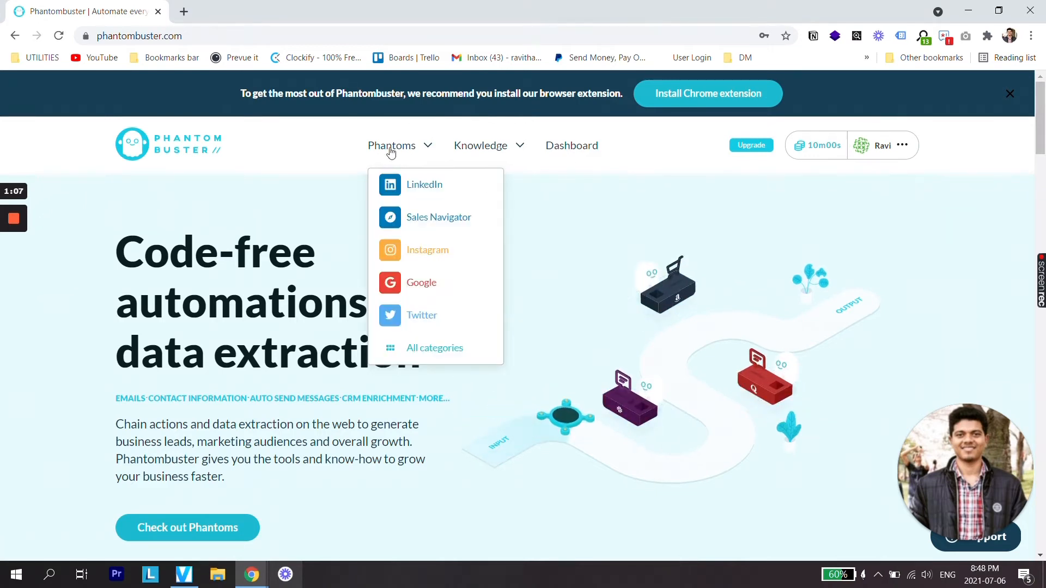
left_click(419, 186)
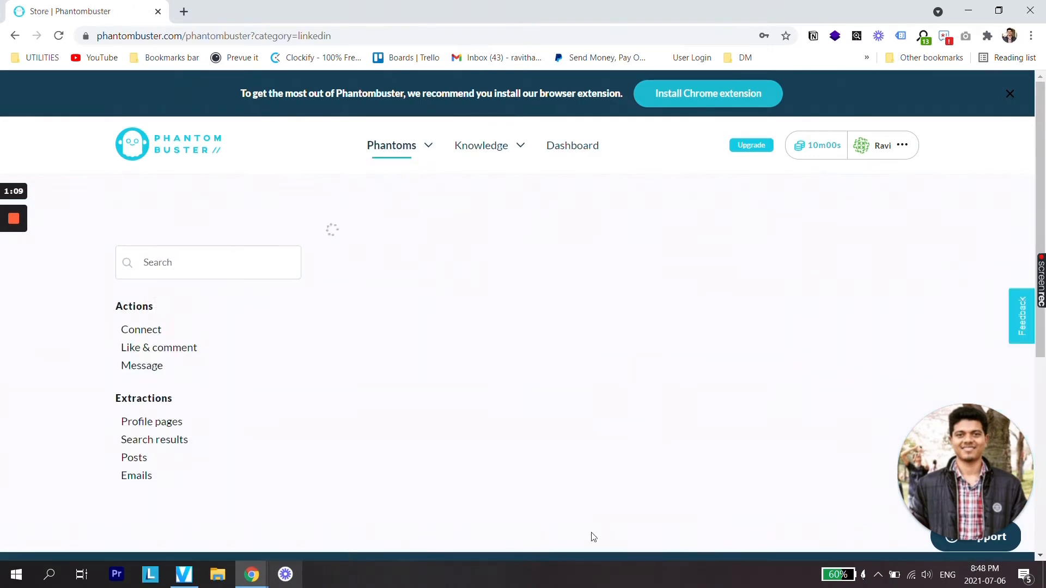
scroll(795, 369, "down", 1)
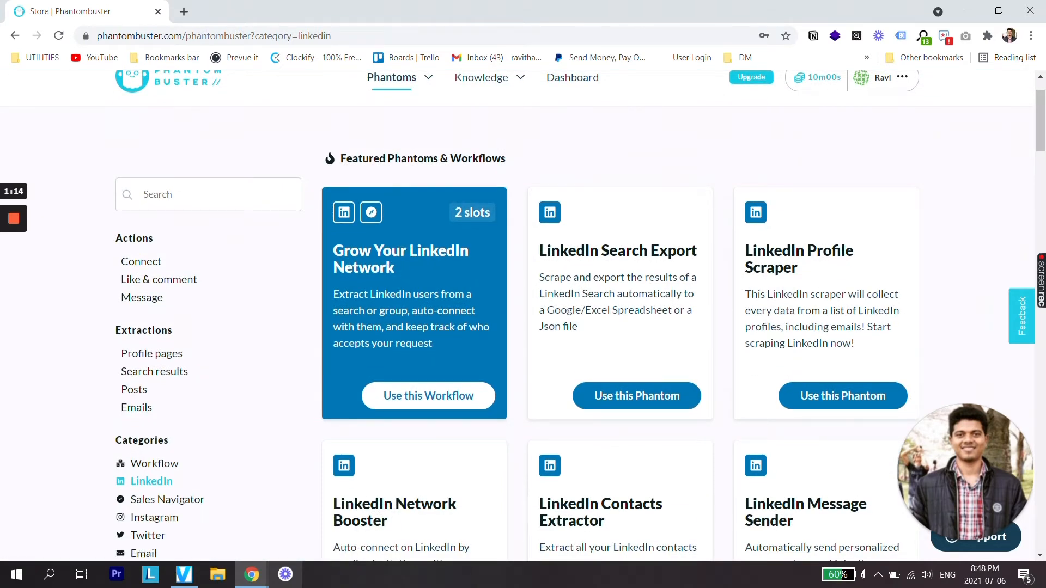
scroll(784, 343, "down", 1)
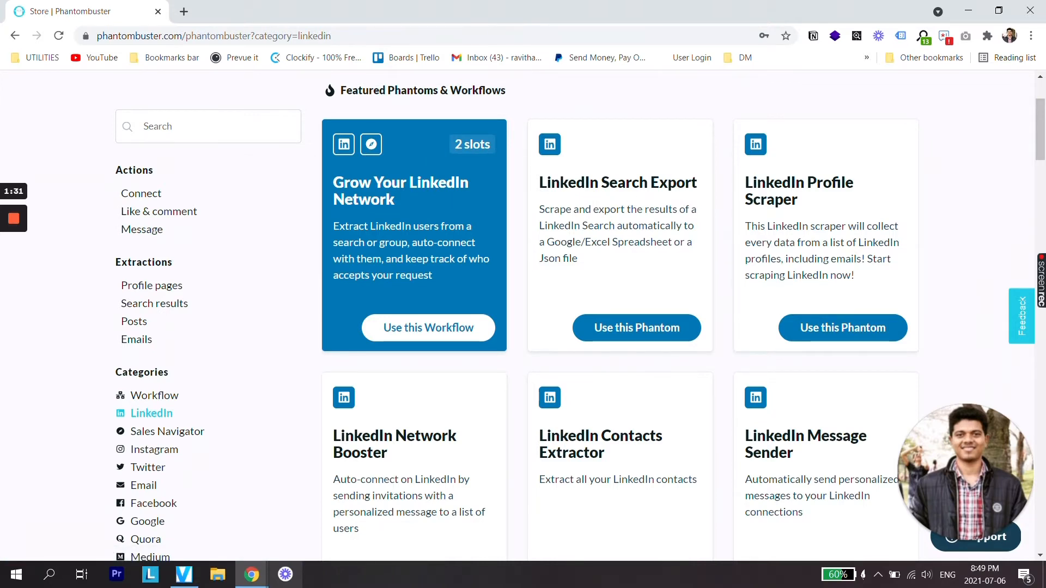
scroll(779, 267, "down", 3)
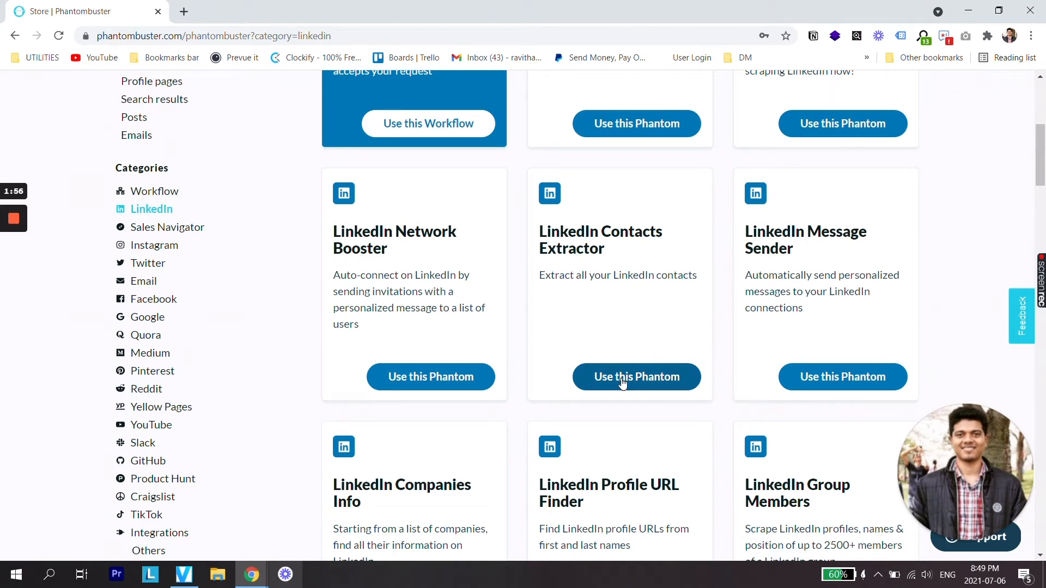
left_click(623, 383)
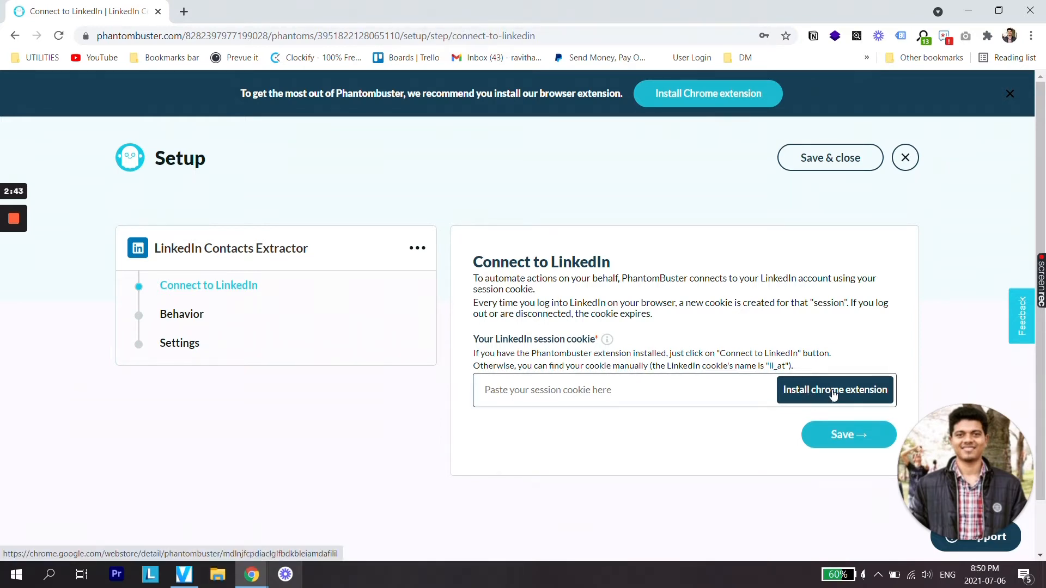
Install the Phantombuster extension from the Chrome Web Store and return to the Phantom's setup page
left_click(832, 390)
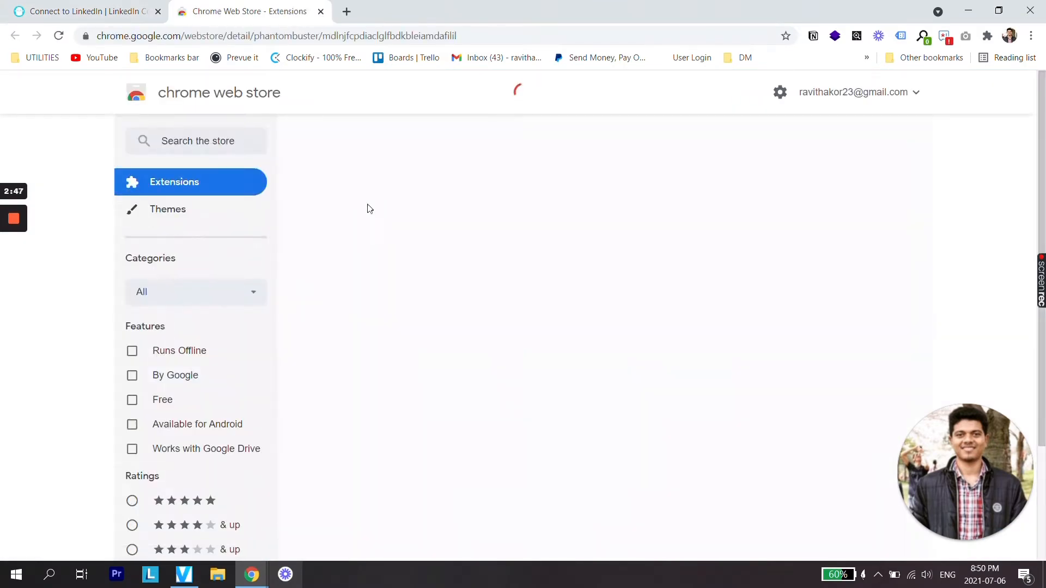
left_click(809, 199)
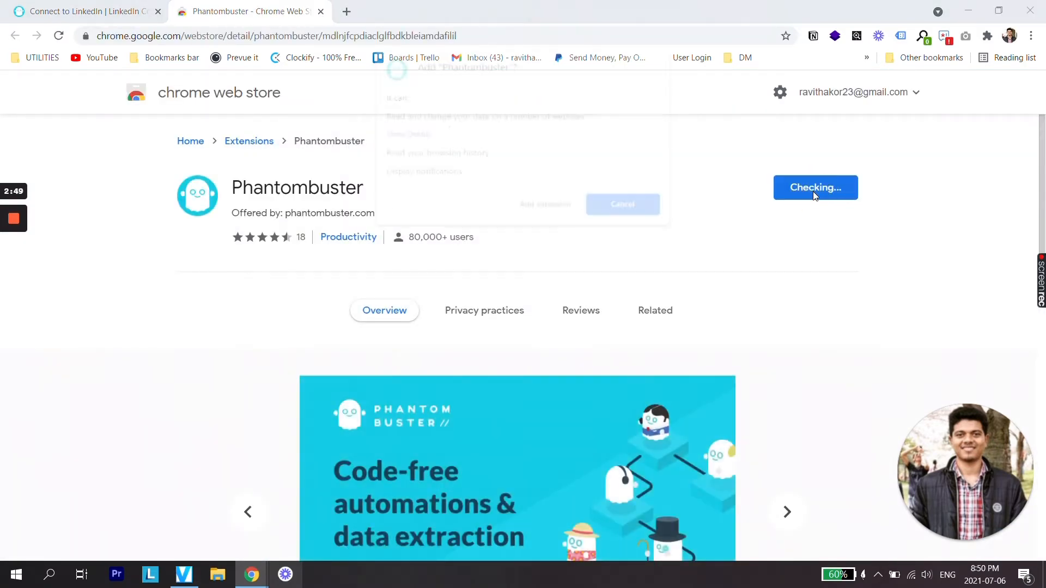
left_click(546, 207)
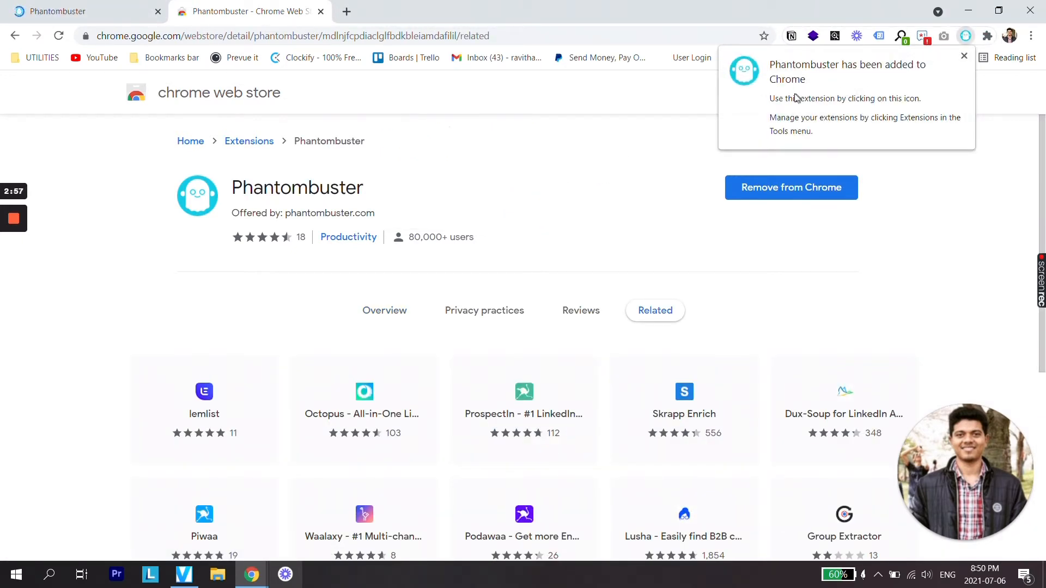
left_click(575, 170)
left_click(321, 11)
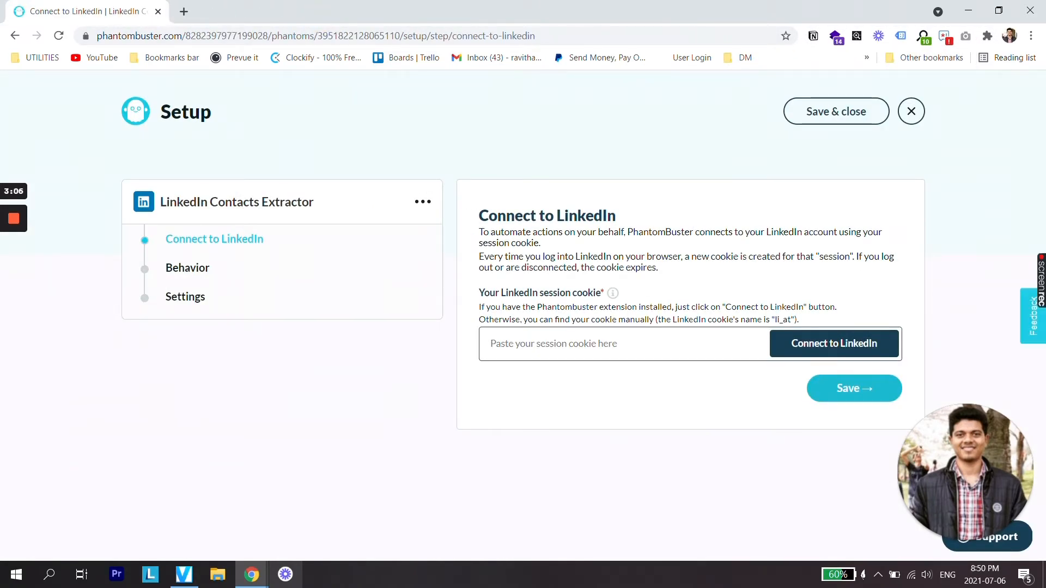
Connect the Phantom to LinkedIn so the session cookie field is filled in, and save the connection
left_click(810, 350)
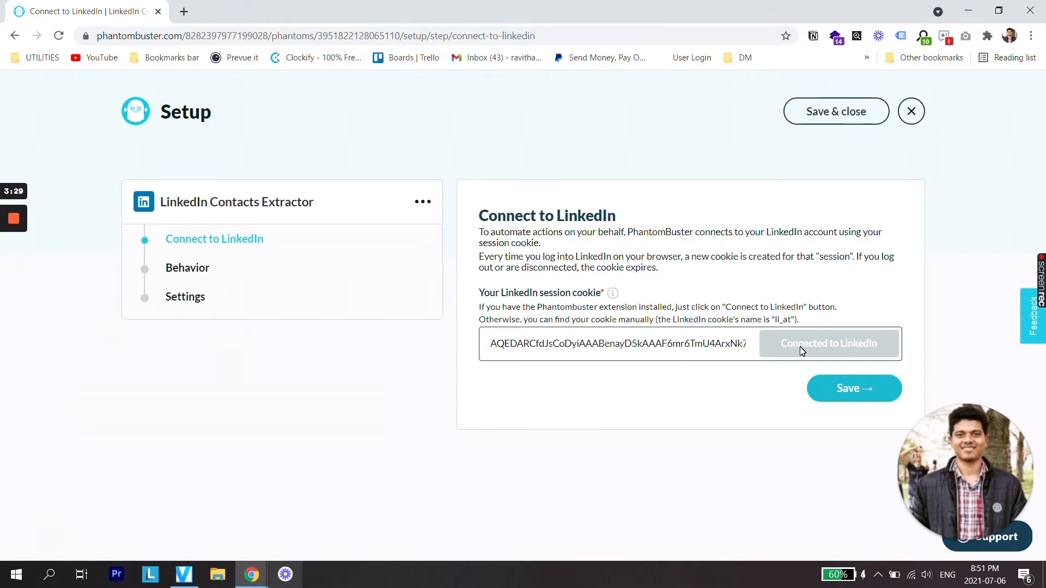
left_click(851, 388)
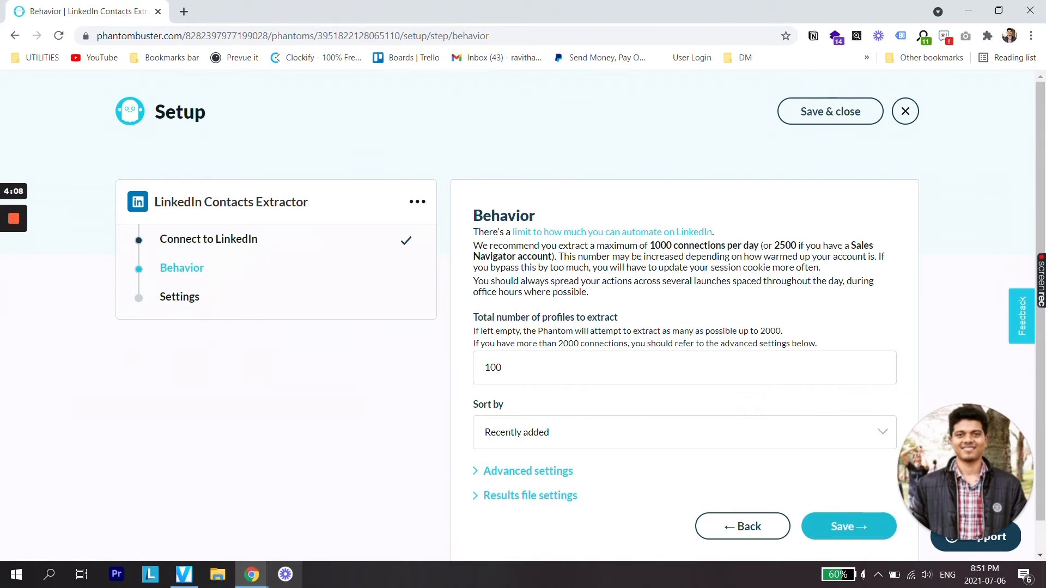
Review the recommended daily connection limit and clear the total number of profiles to extract
left_click_drag(651, 245, 757, 246)
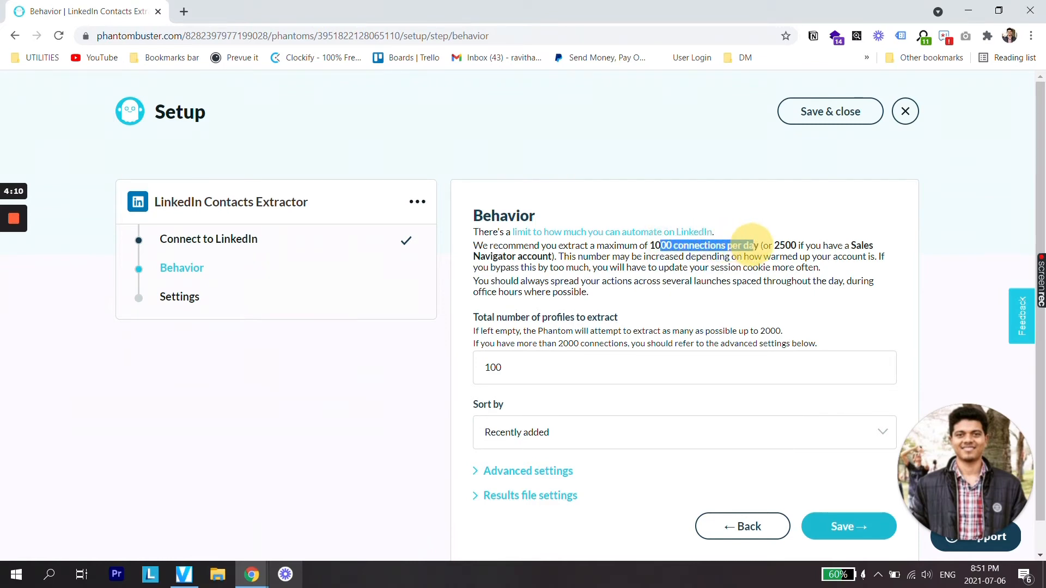
key("Tab")
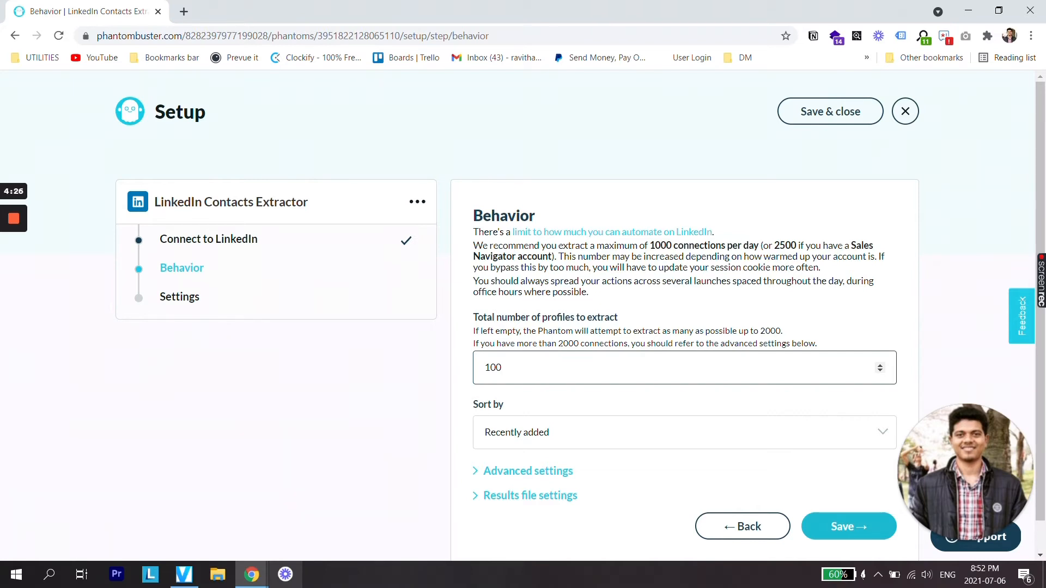
key("BackSpace")
scroll(514, 373, "down", 2)
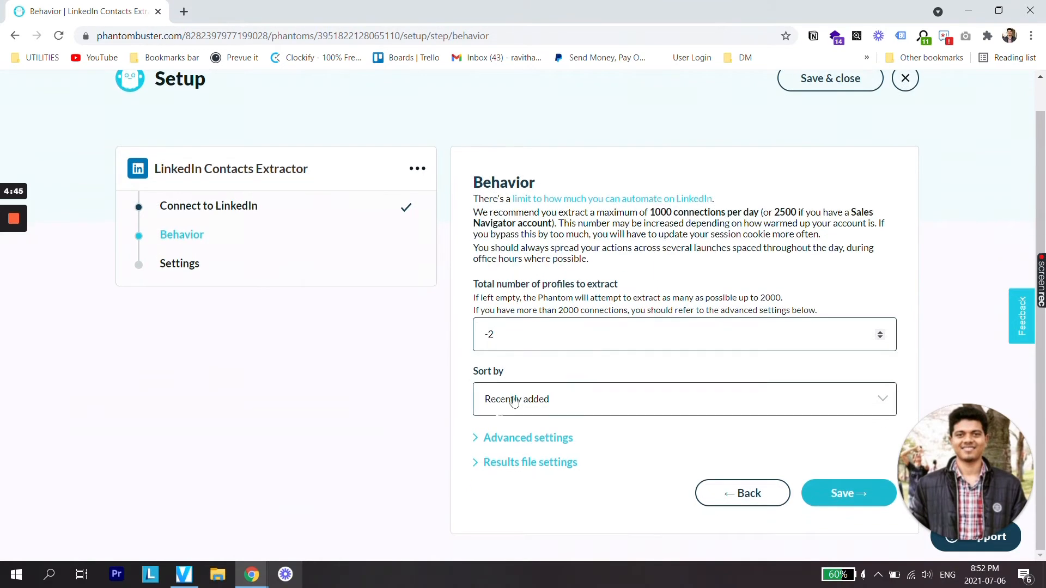
left_click(464, 388)
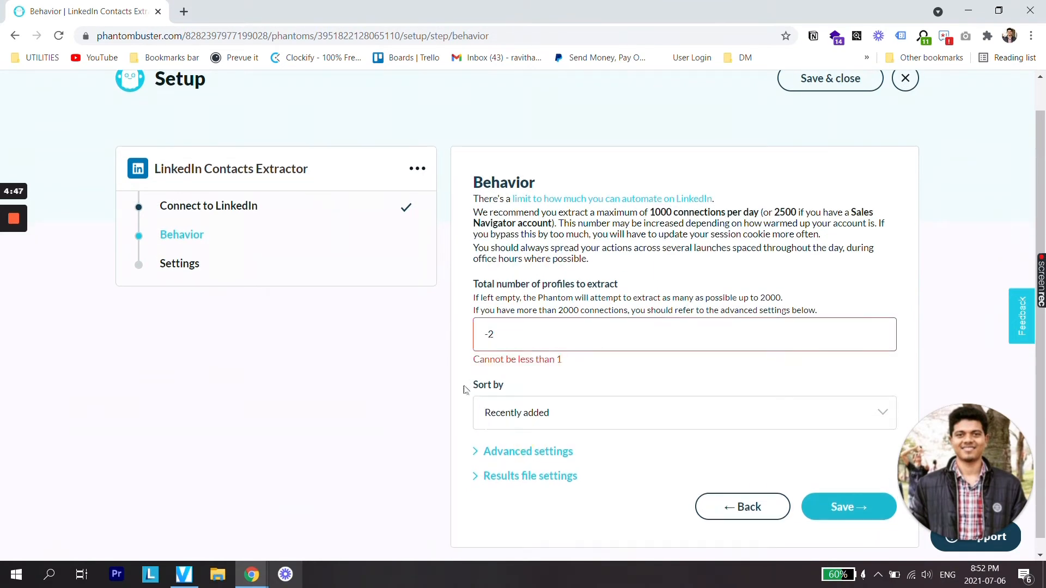
Check the advanced and results file settings without entering anything, and save the Behavior step
left_click(510, 456)
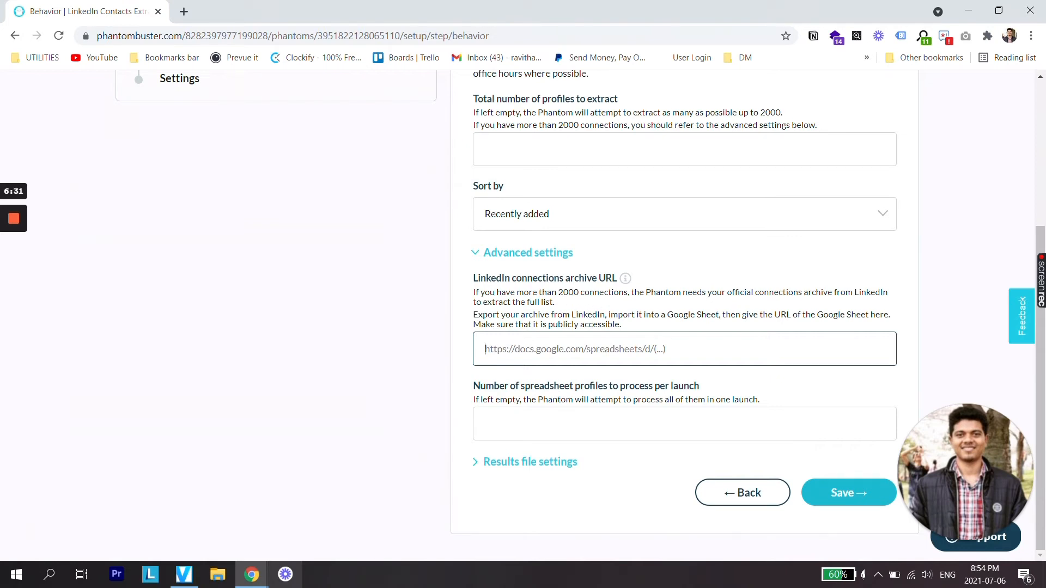
left_click(477, 253)
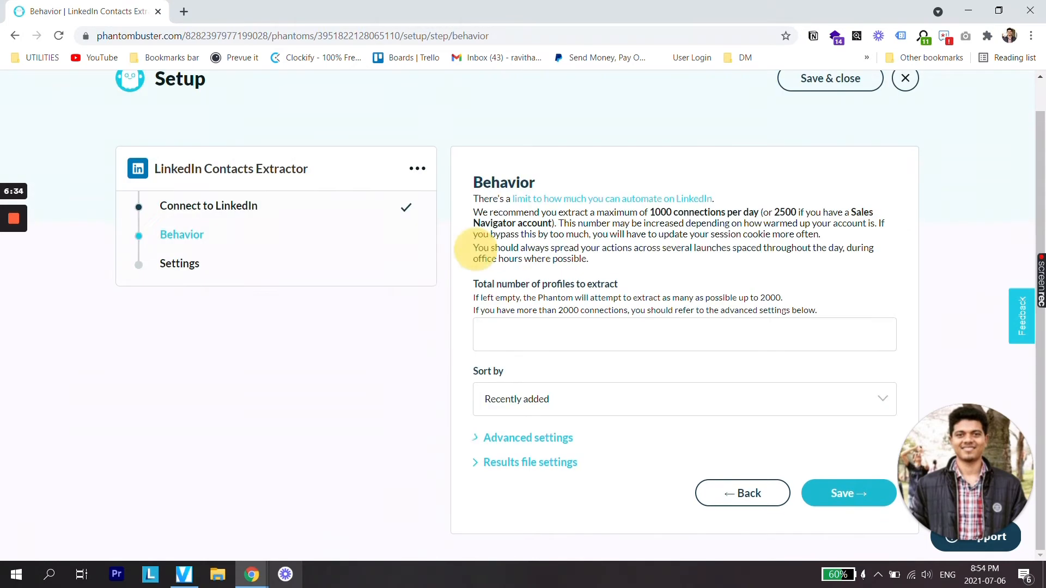
left_click(477, 471)
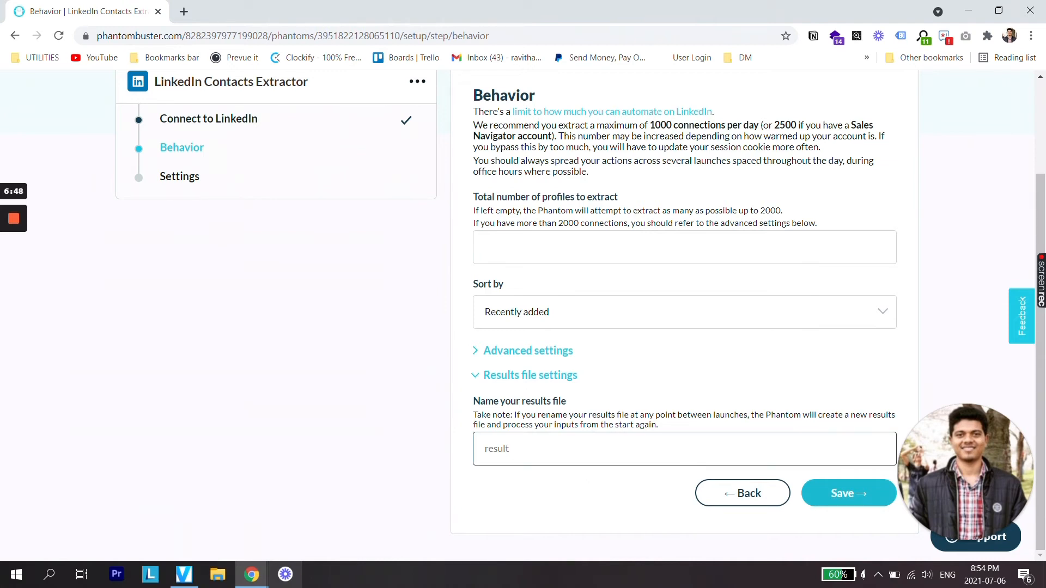
left_click(847, 506)
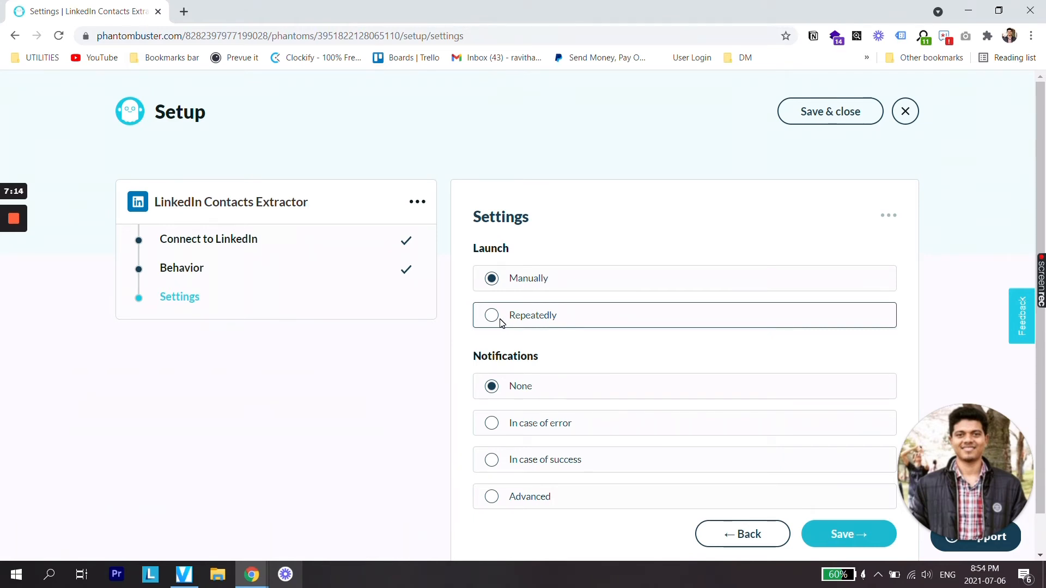
left_click(501, 322)
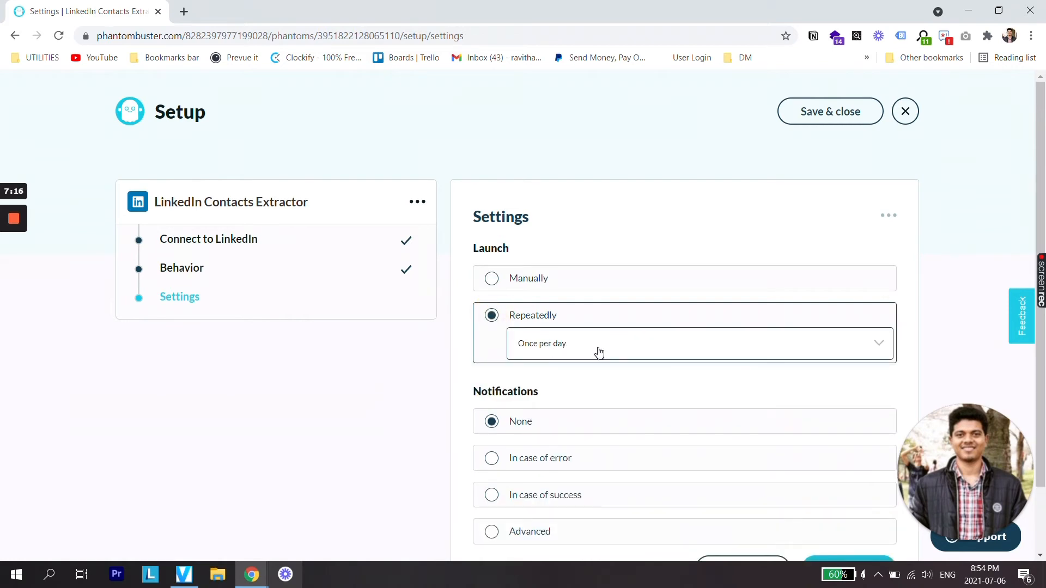
left_click(599, 353)
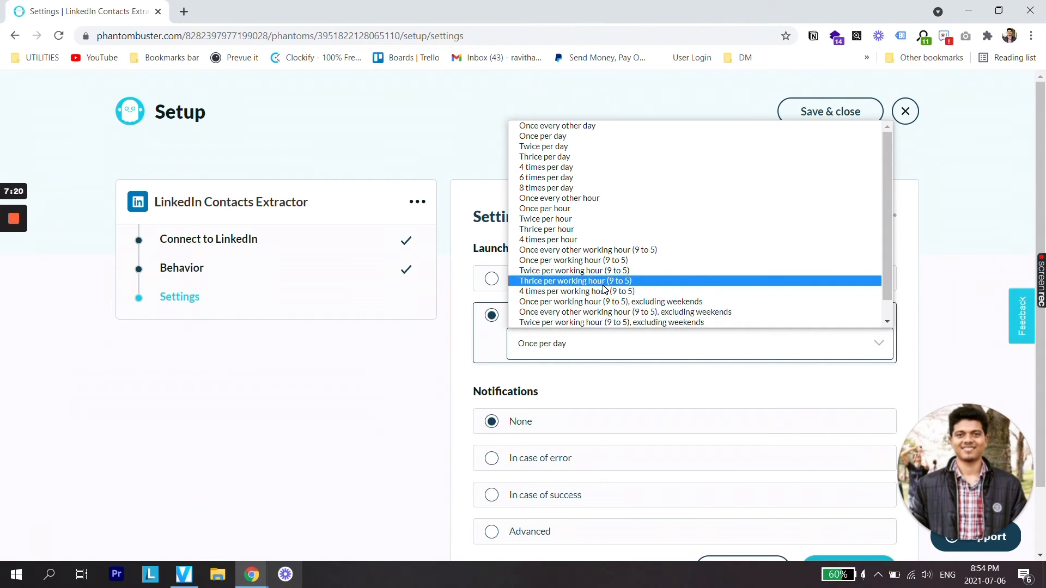
left_click(486, 350)
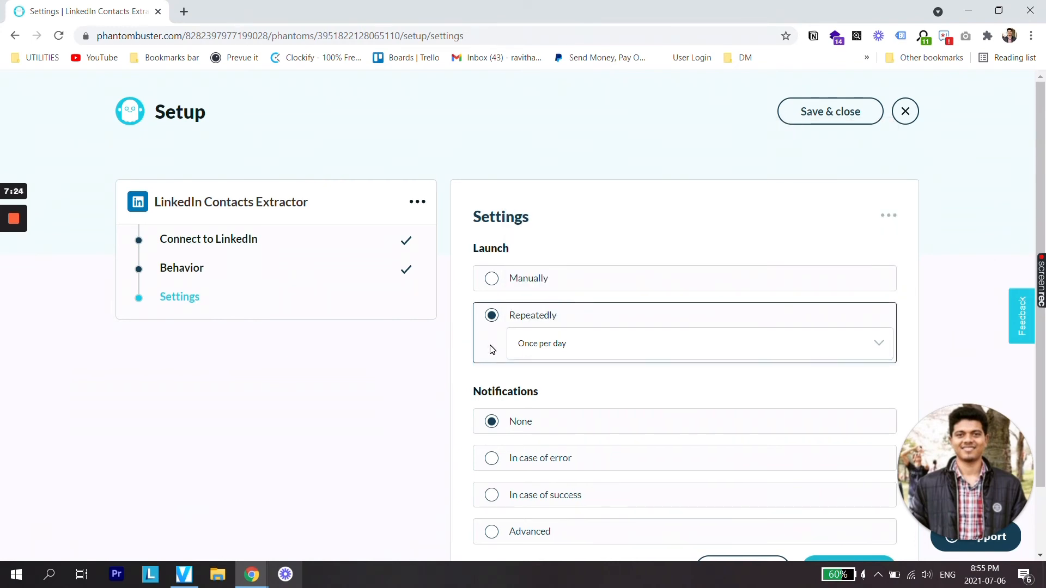
left_click(492, 280)
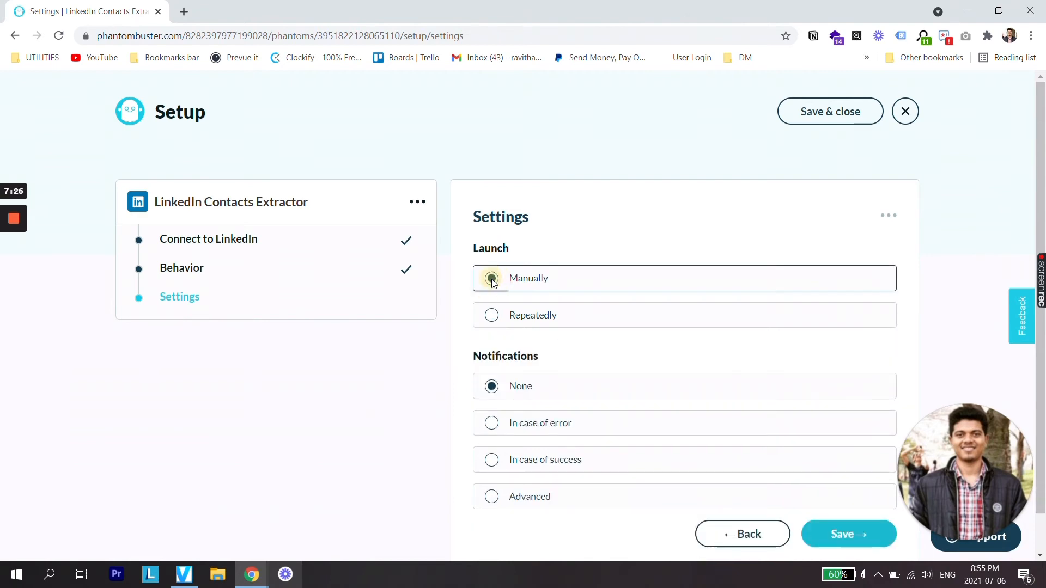
Set the notifications to In case of error and save the Phantom's settings
scroll(528, 395, "down", 1)
left_click(491, 384)
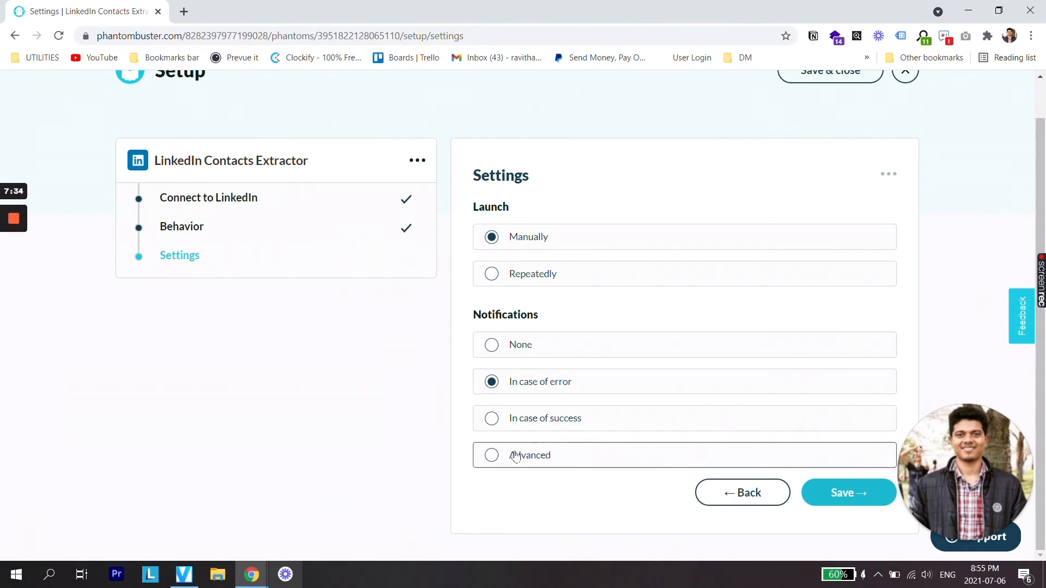
left_click(845, 496)
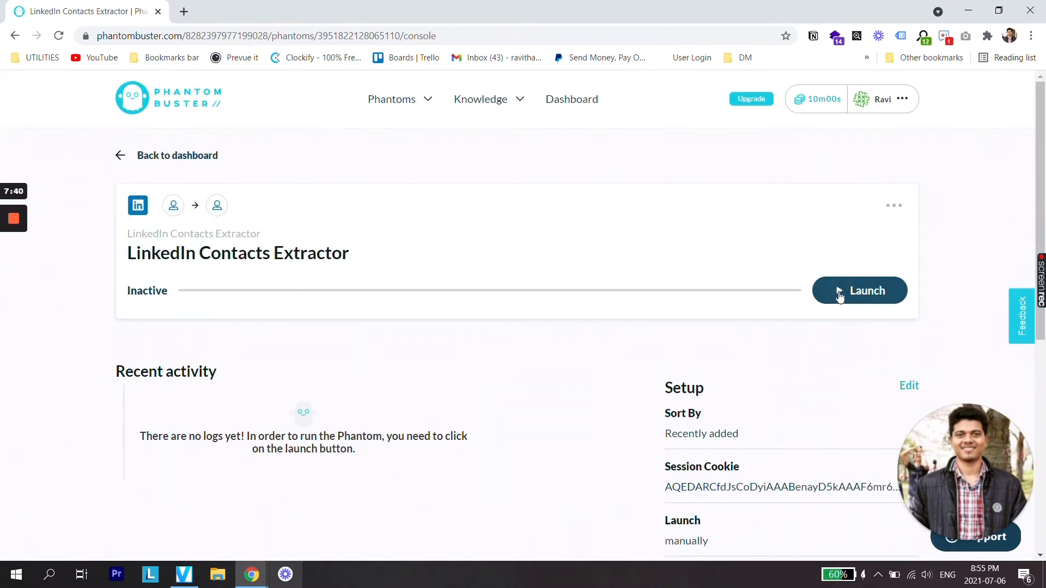
Launch the LinkedIn Contacts Extractor and download its CSV to the Desktop as result
left_click(840, 296)
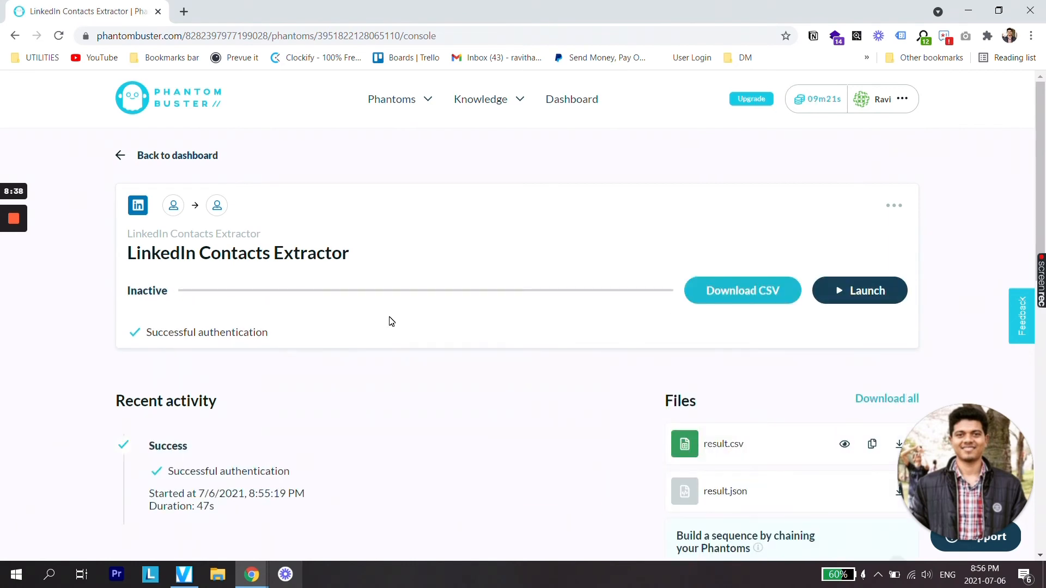
left_click(733, 294)
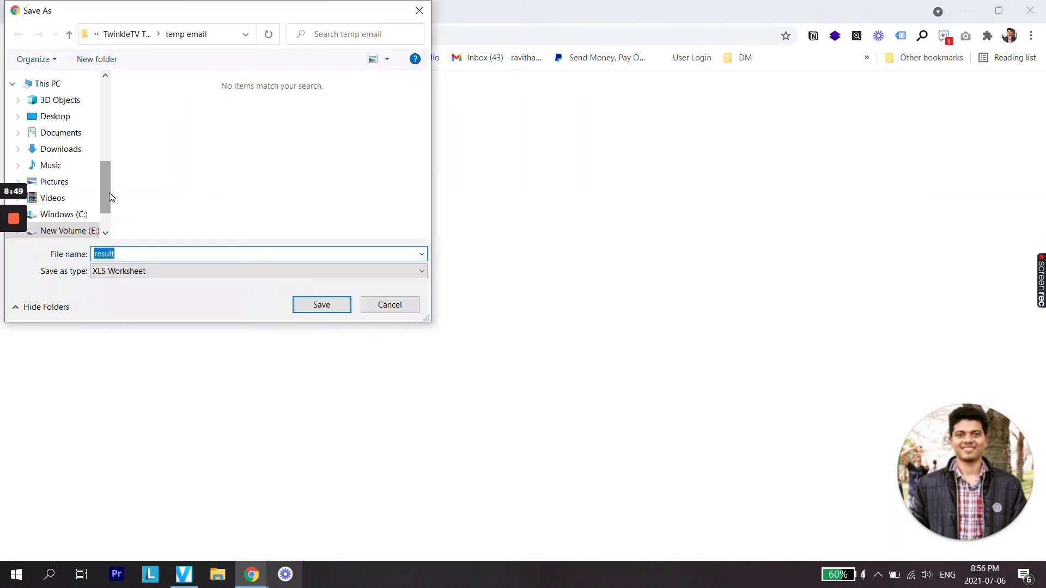
left_click_drag(104, 164, 103, 98)
left_click(54, 105)
left_click(321, 308)
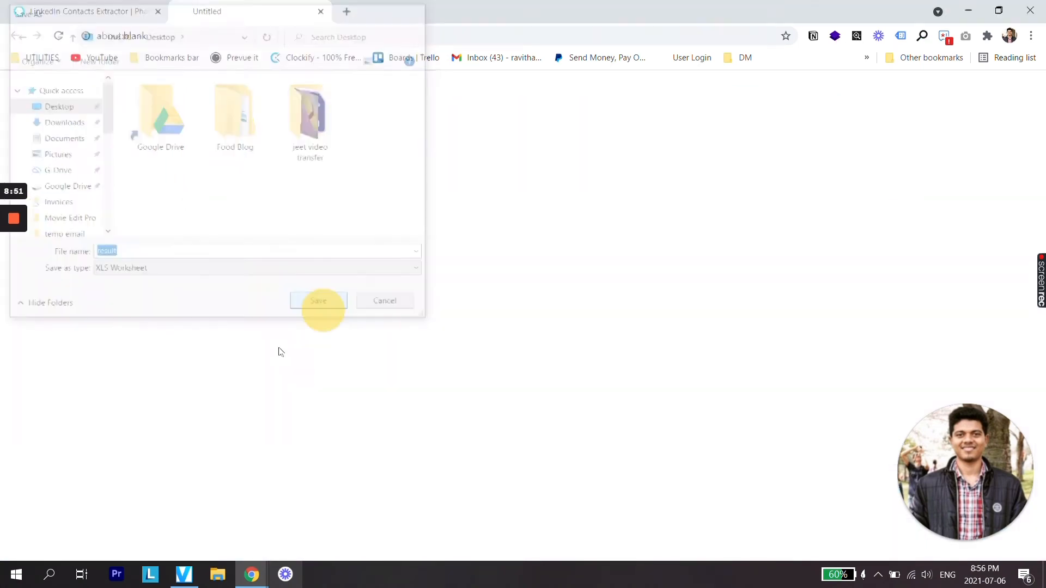
Open the downloaded result file in Excel, fit the connectionSince and profileImageUrl columns to their contents, and return to the browser
left_click(145, 542)
left_click(182, 458)
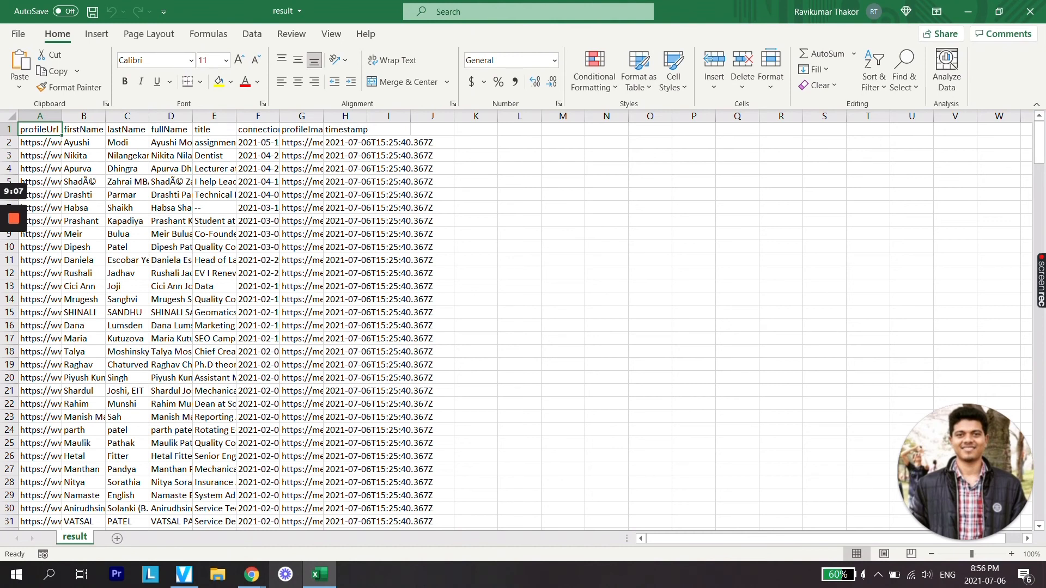
left_click(267, 132)
double_click(281, 114)
double_click(393, 115)
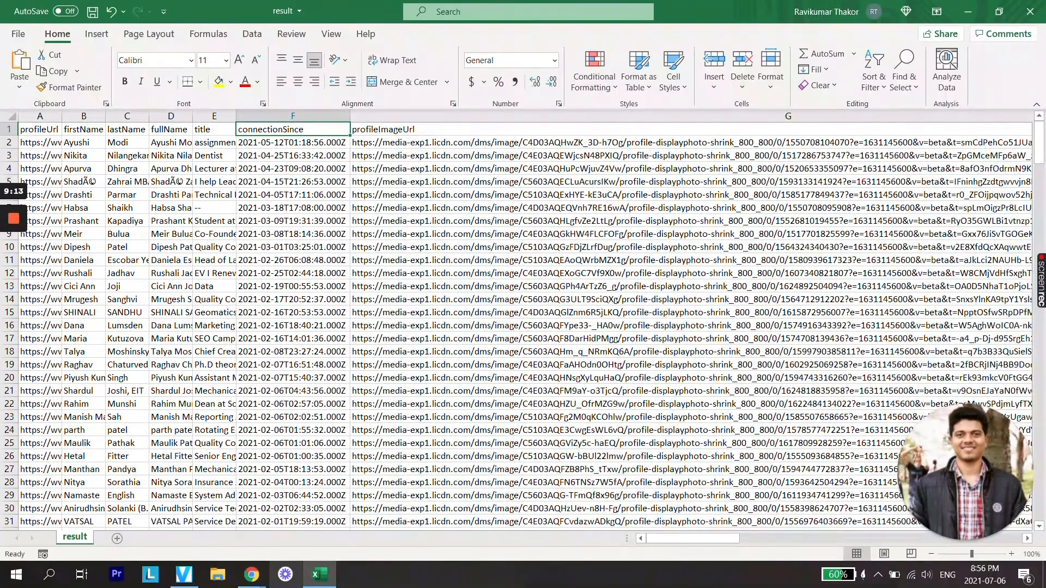
left_click_drag(692, 538, 932, 538)
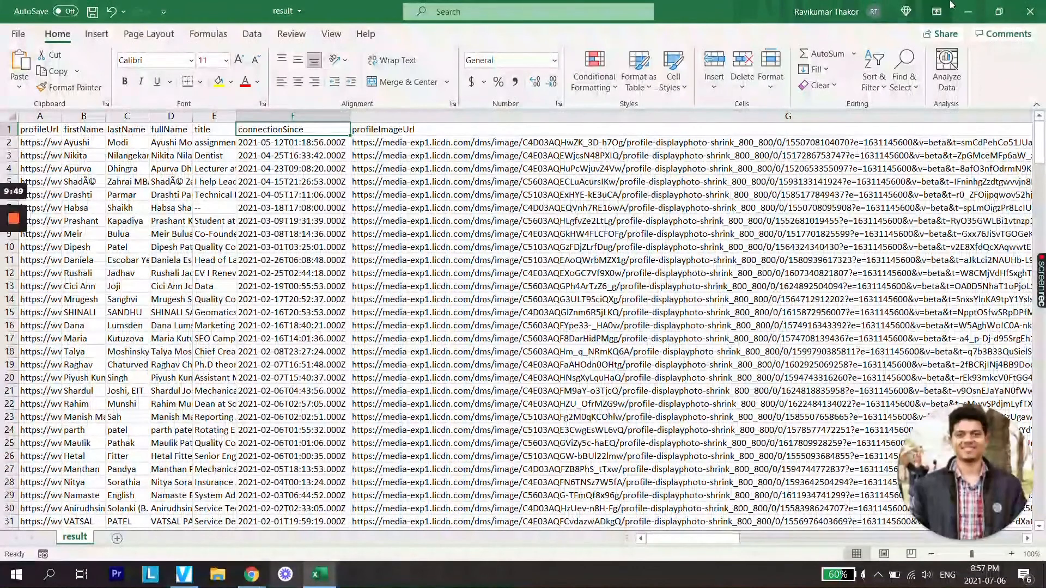
left_click(969, 12)
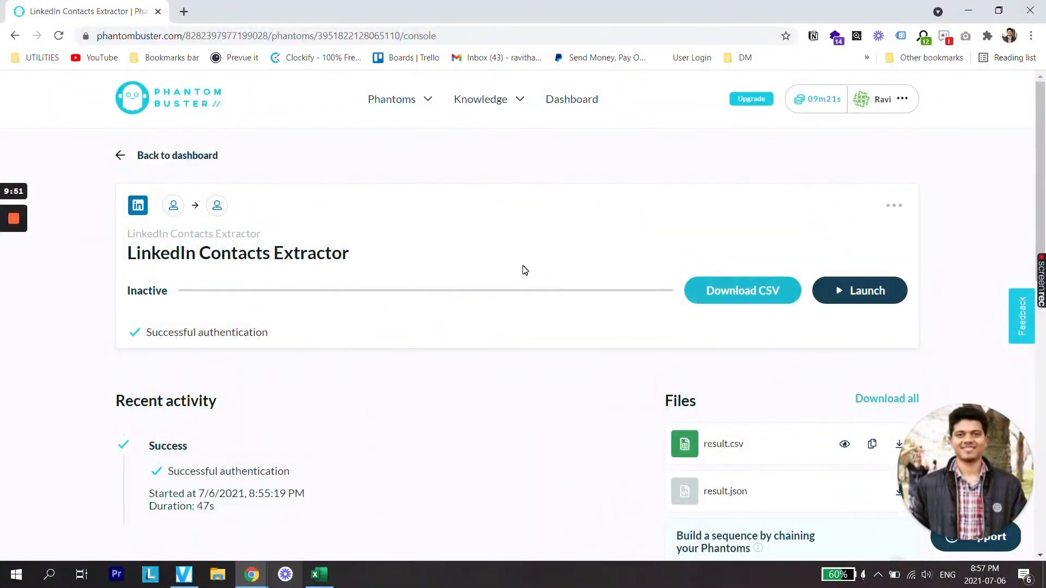